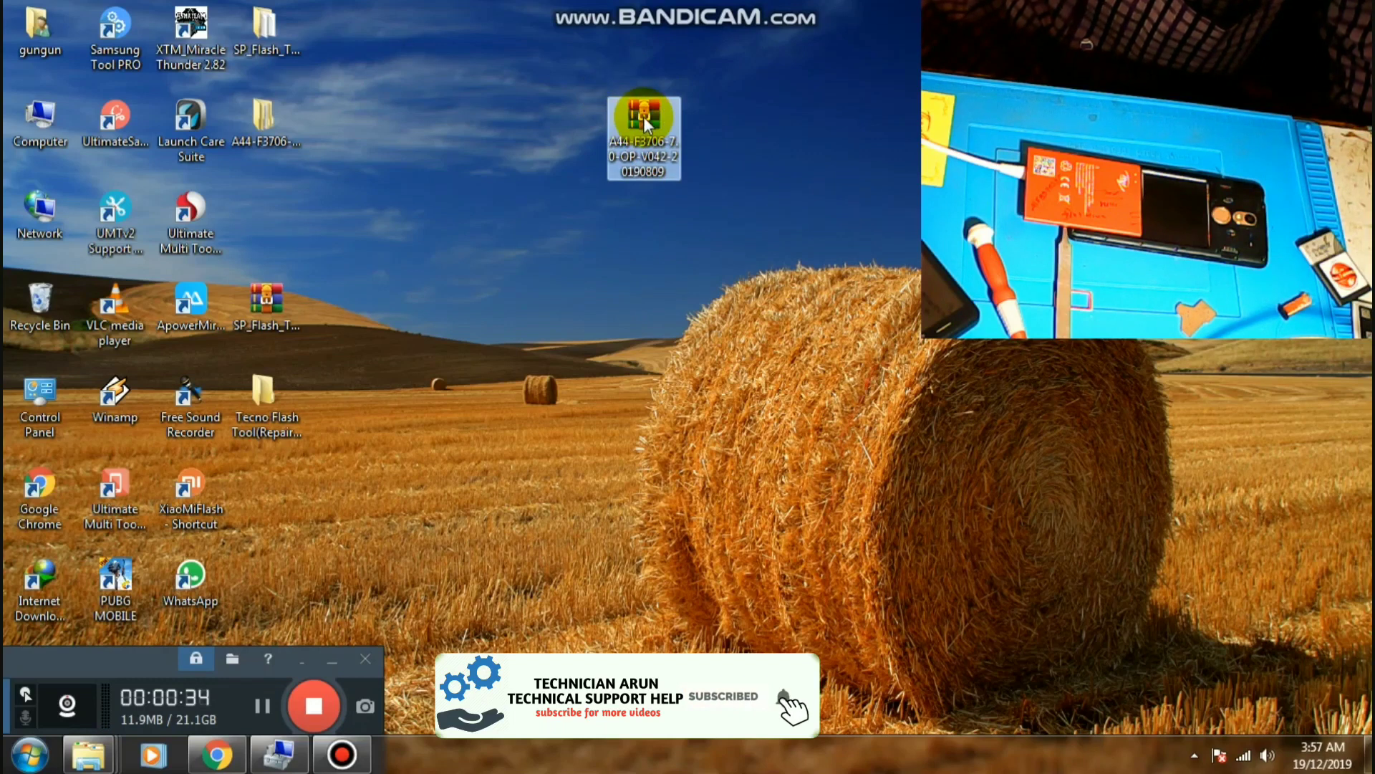
{"action": "left_click_drag", "start_coordinate": [652, 118], "coordinate": [576, 107]}
{"action": "right_click", "coordinate": [573, 152]}
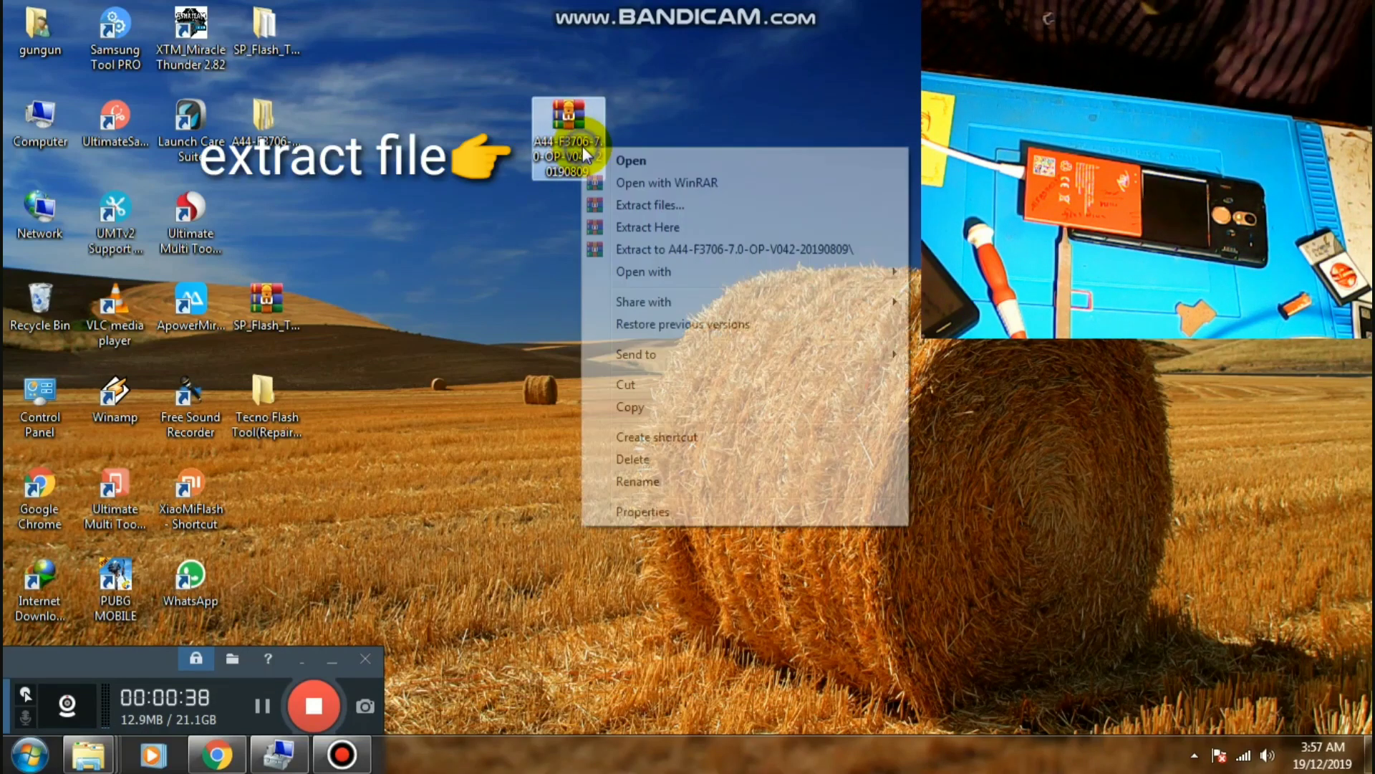
{"action": "left_click", "coordinate": [615, 201]}
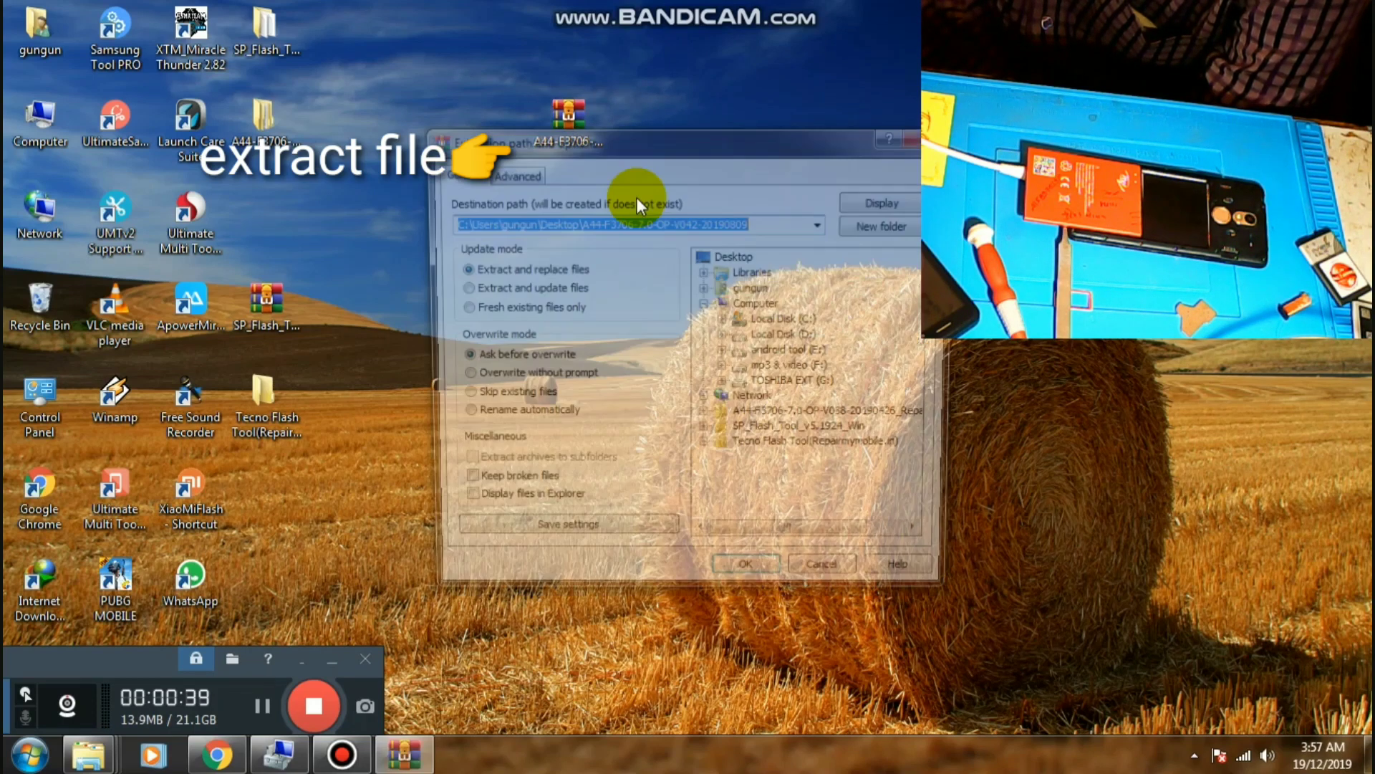
{"action": "left_click", "coordinate": [746, 580]}
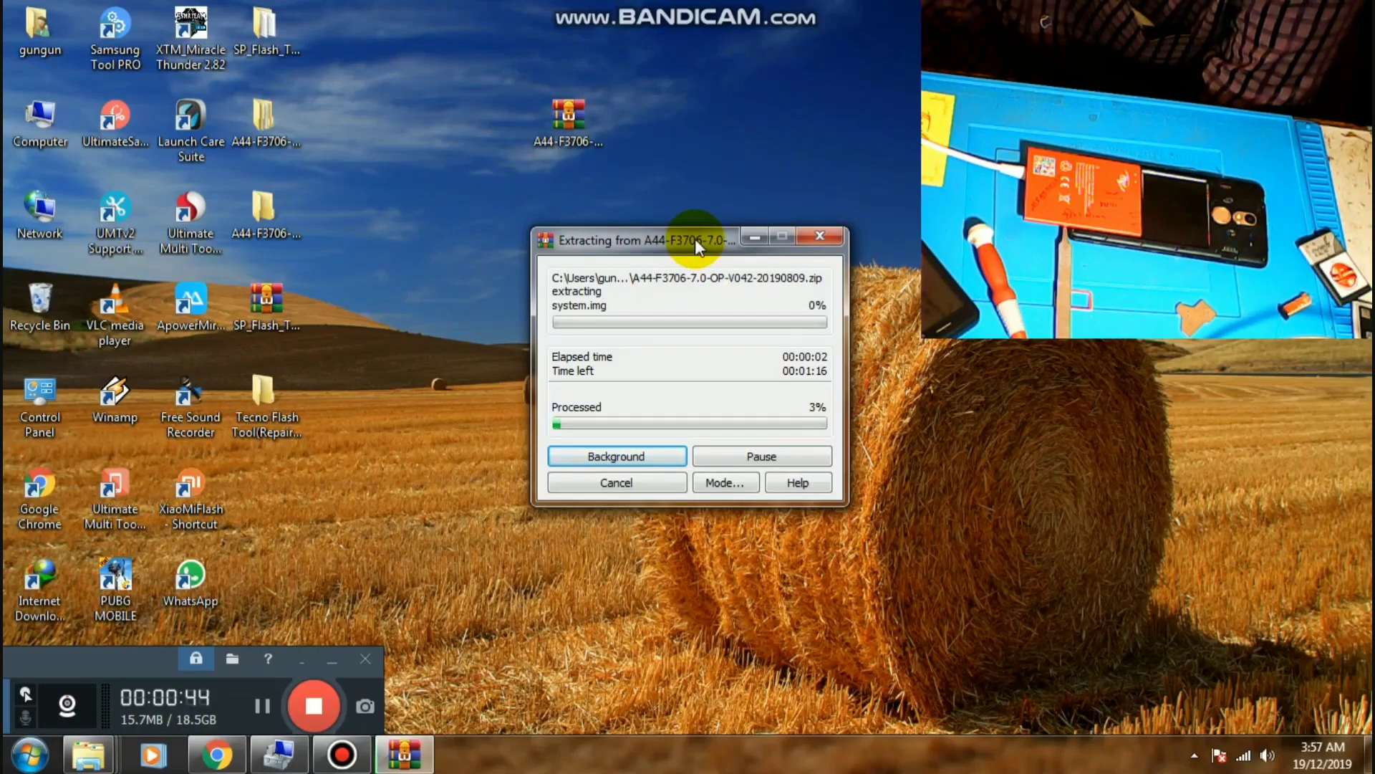
{"action": "left_click_drag", "start_coordinate": [265, 120], "coordinate": [335, 118]}
{"action": "left_click", "coordinate": [355, 161]}
{"action": "left_click", "coordinate": [344, 146]}
{"action": "right_click", "coordinate": [332, 115]}
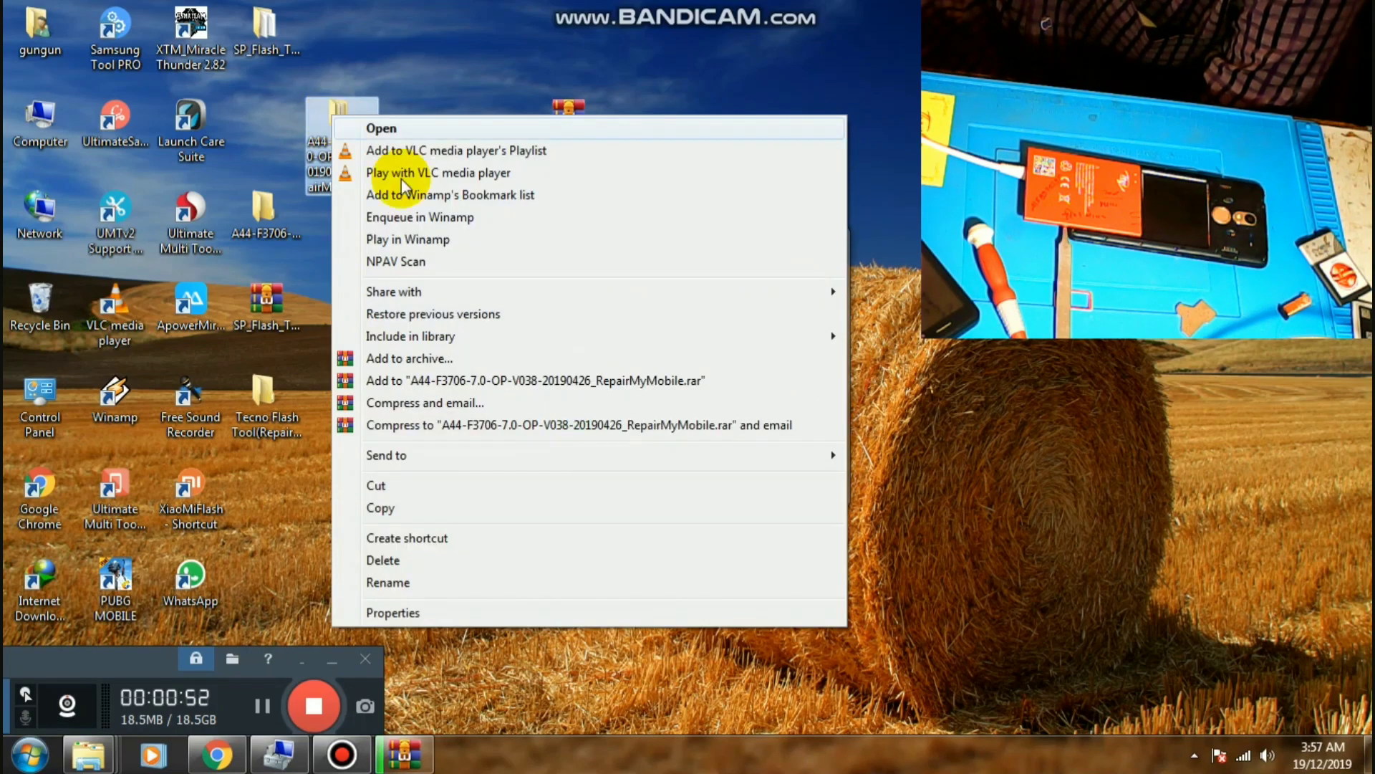
{"action": "left_click", "coordinate": [384, 560]}
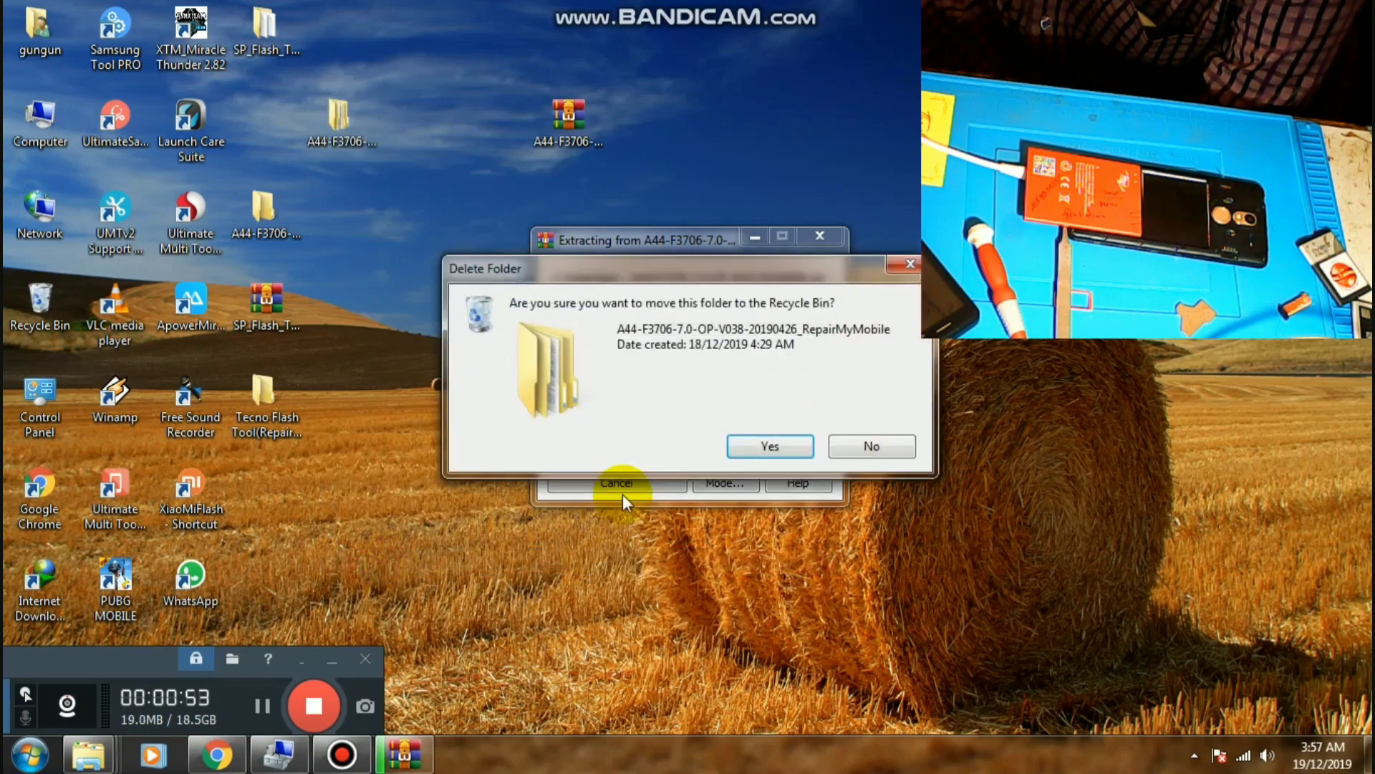
{"action": "left_click", "coordinate": [758, 450]}
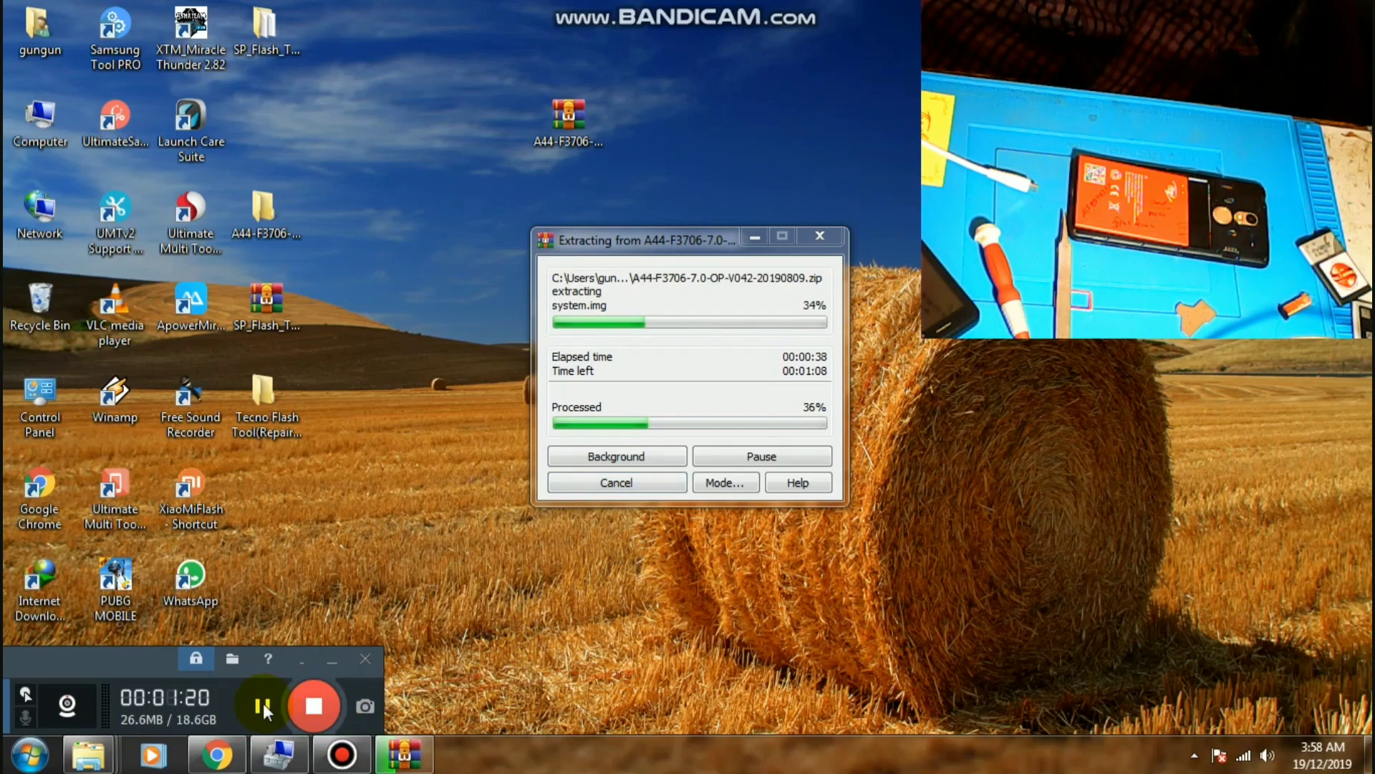
Move the extracted V042 firmware folder on the desktop to the free spot directly below the SP Flash Tool folder
{"action": "left_click", "coordinate": [269, 702]}
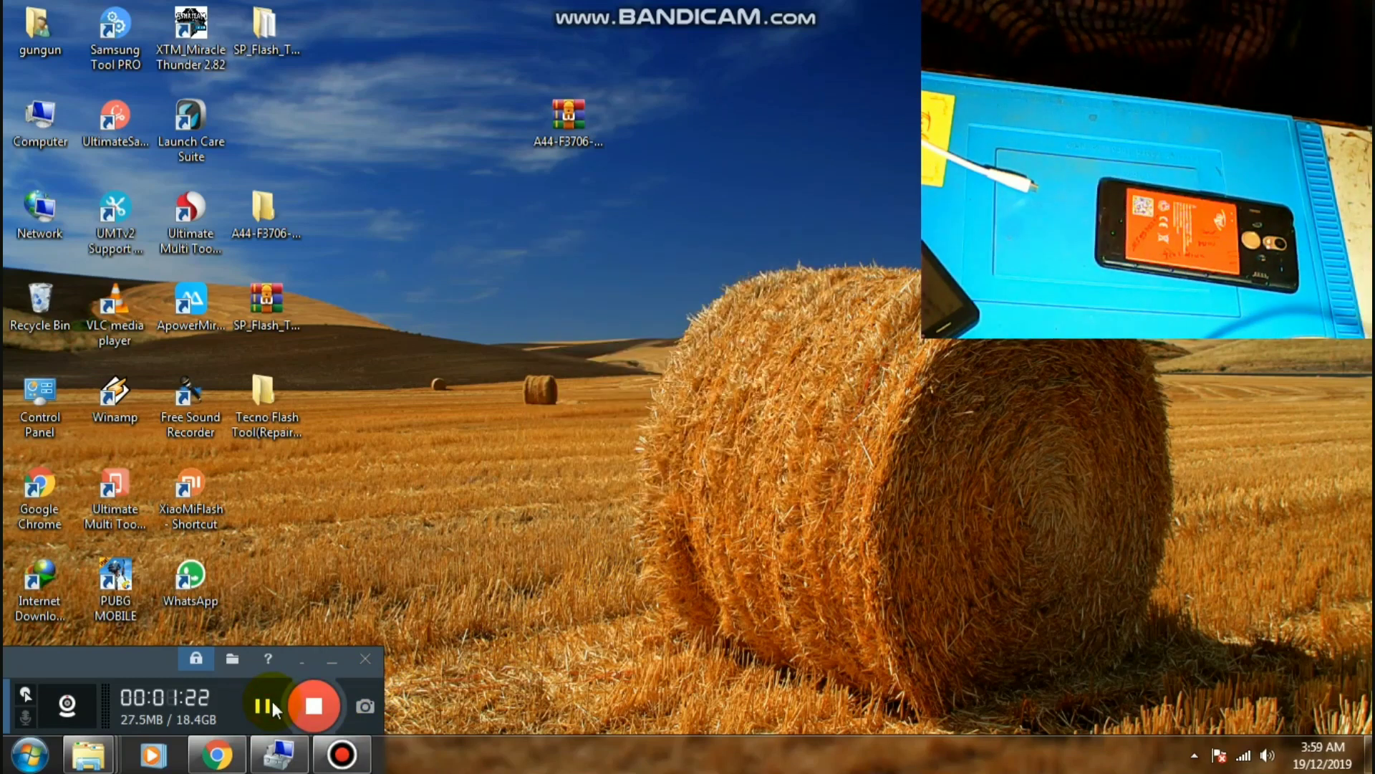
{"action": "left_click", "coordinate": [271, 209]}
{"action": "left_click_drag", "start_coordinate": [263, 208], "coordinate": [283, 149]}
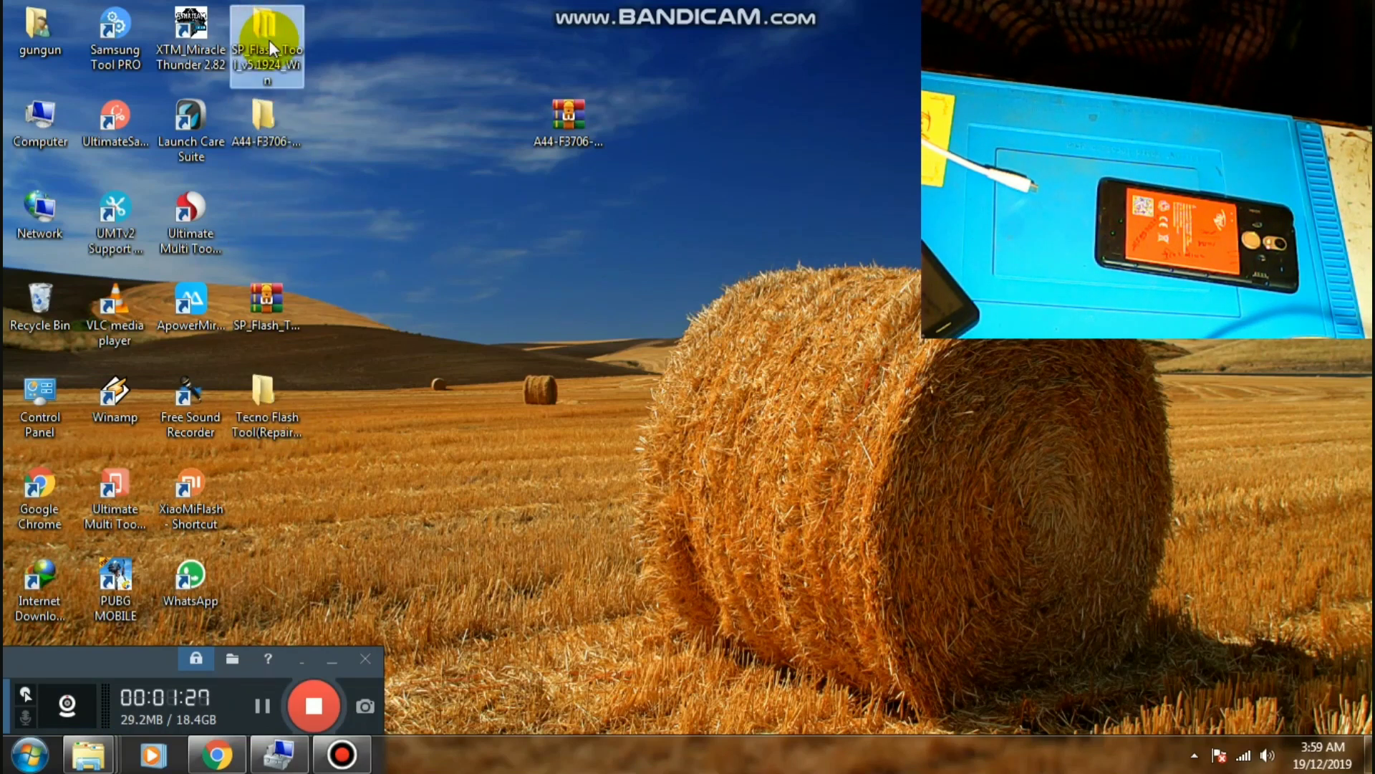
Launch flash_tool from the SP_Flash_Tool_v5.1924_Win folder, dismiss the missing scatter file error and reposition the program window
{"action": "double_click", "coordinate": [282, 33]}
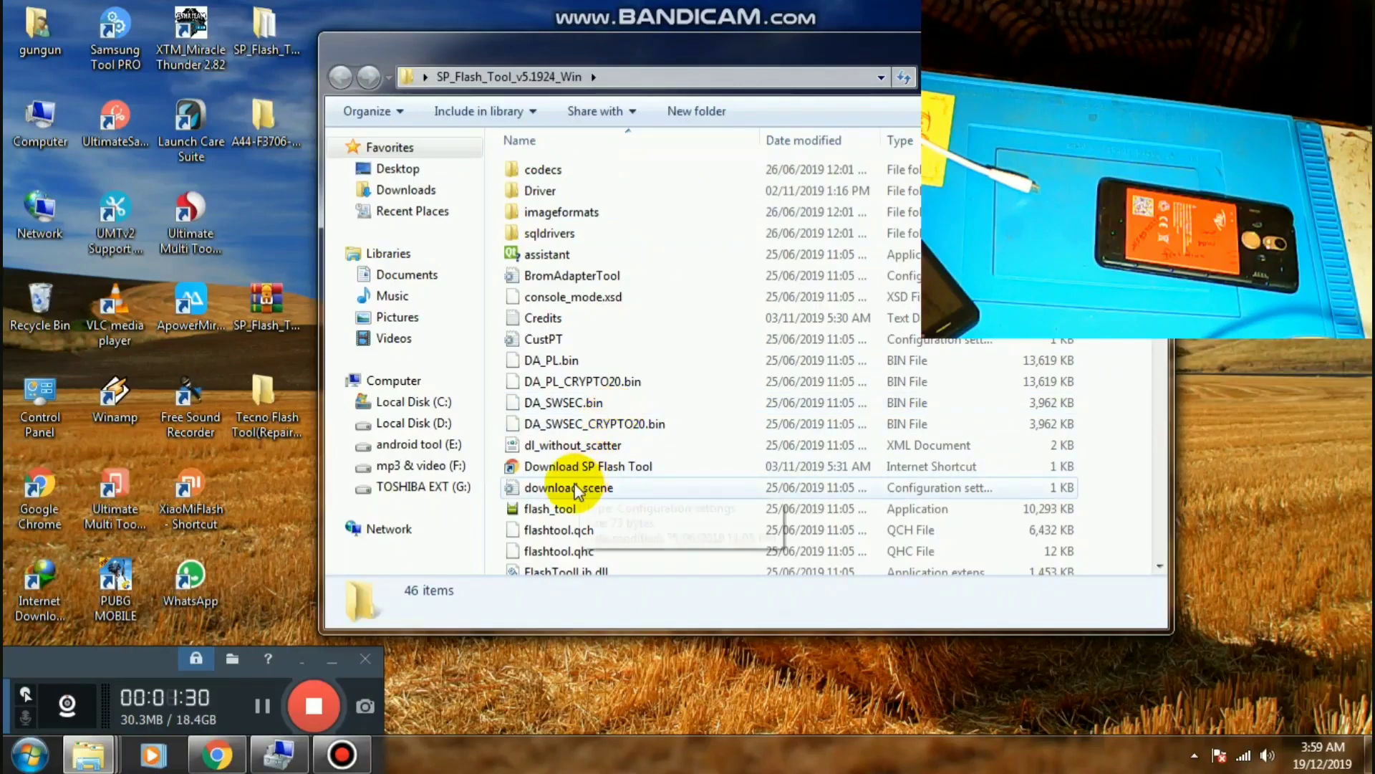
{"action": "left_click", "coordinate": [548, 509]}
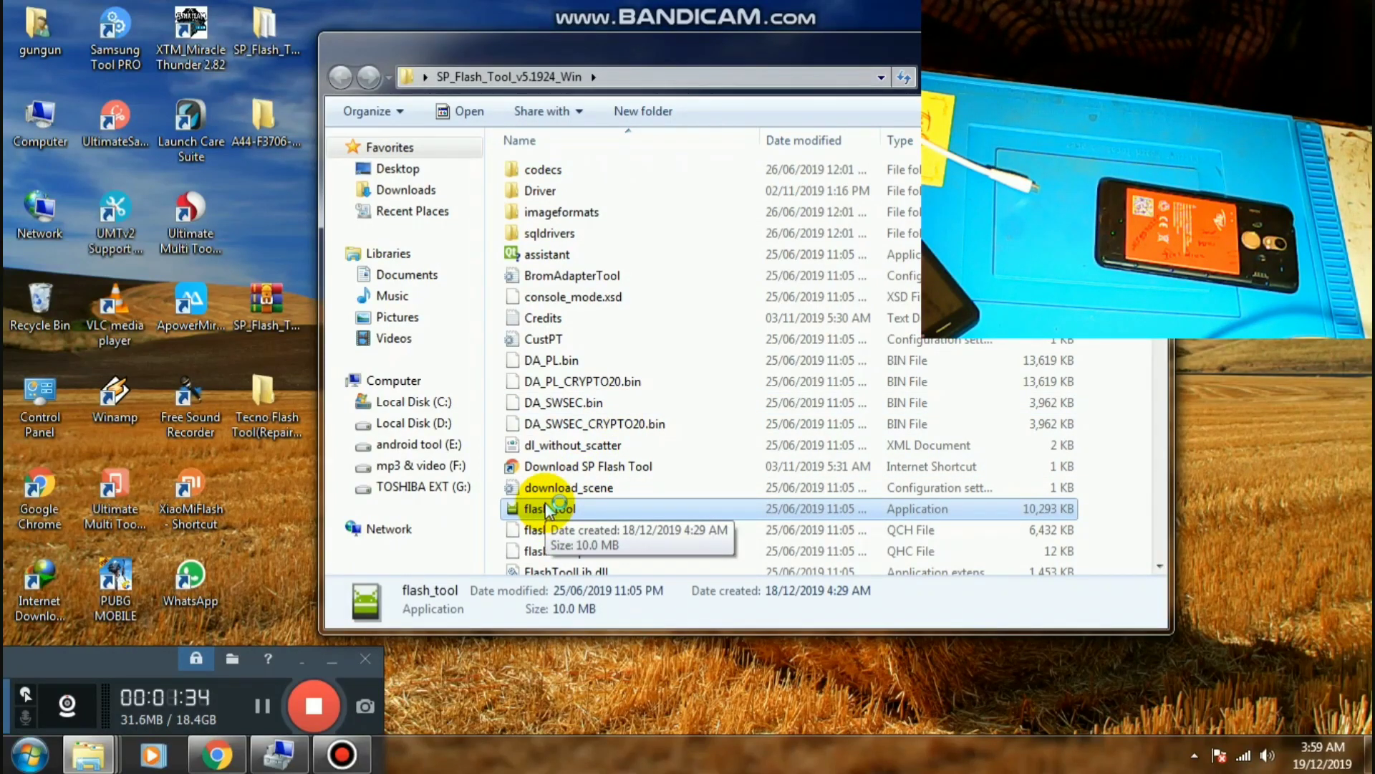
{"action": "double_click", "coordinate": [549, 510]}
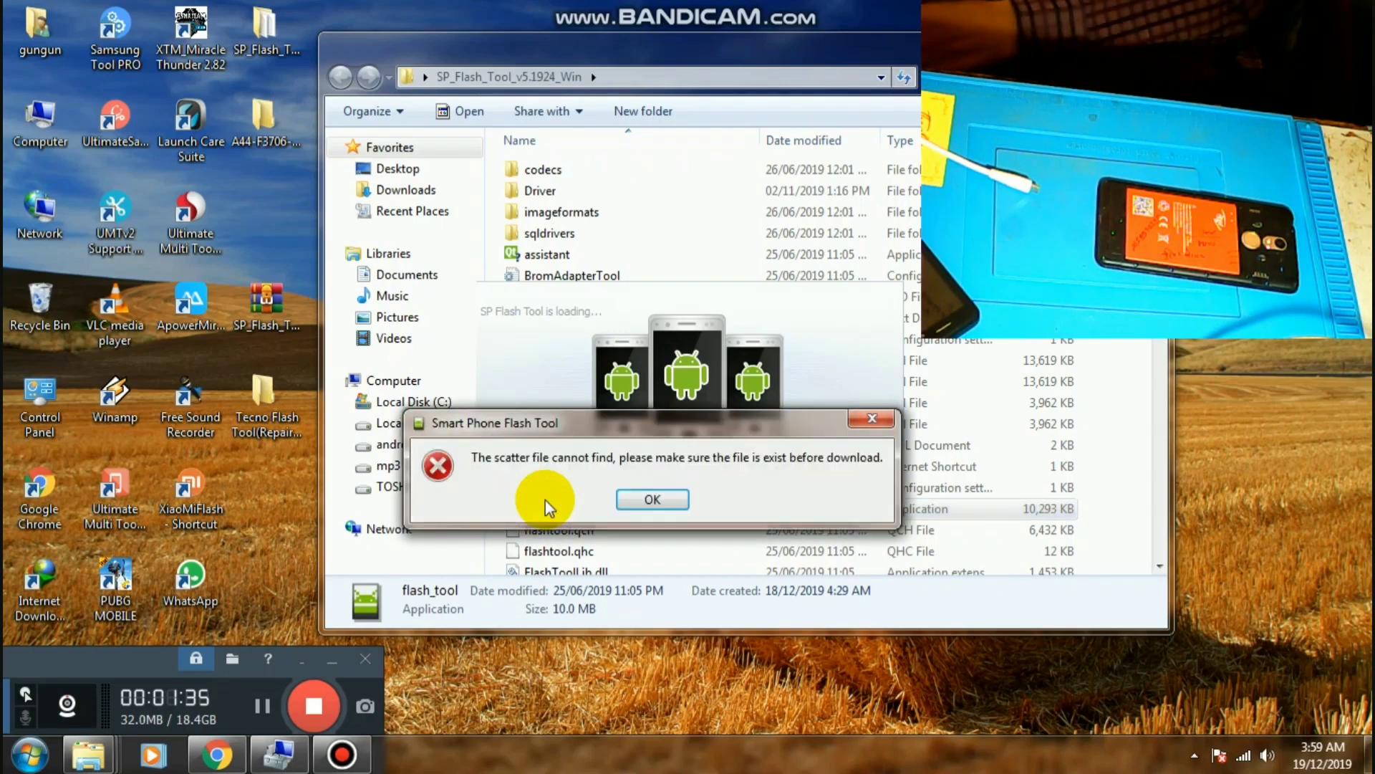
{"action": "left_click", "coordinate": [658, 501]}
{"action": "left_click_drag", "start_coordinate": [621, 141], "coordinate": [431, 66]}
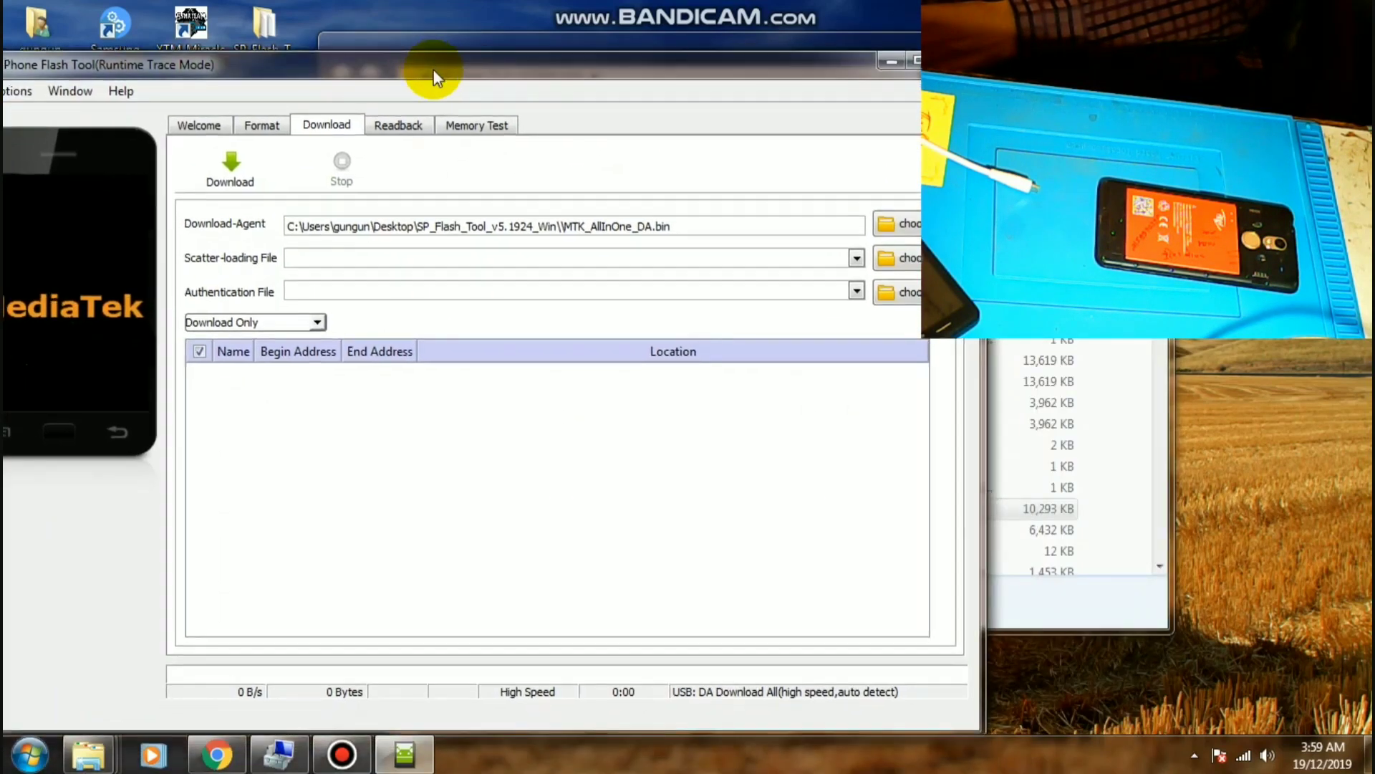
{"action": "left_click", "coordinate": [902, 252]}
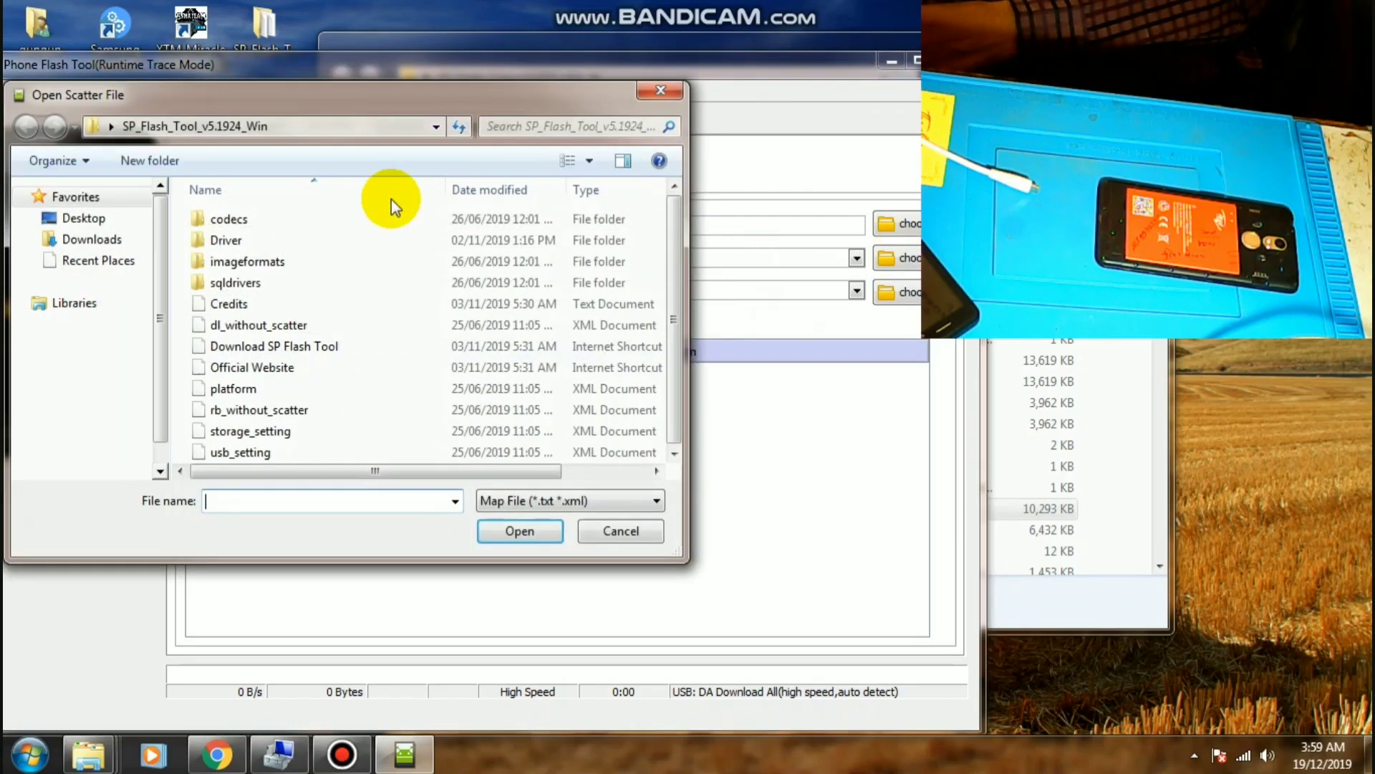
{"action": "left_click", "coordinate": [76, 218]}
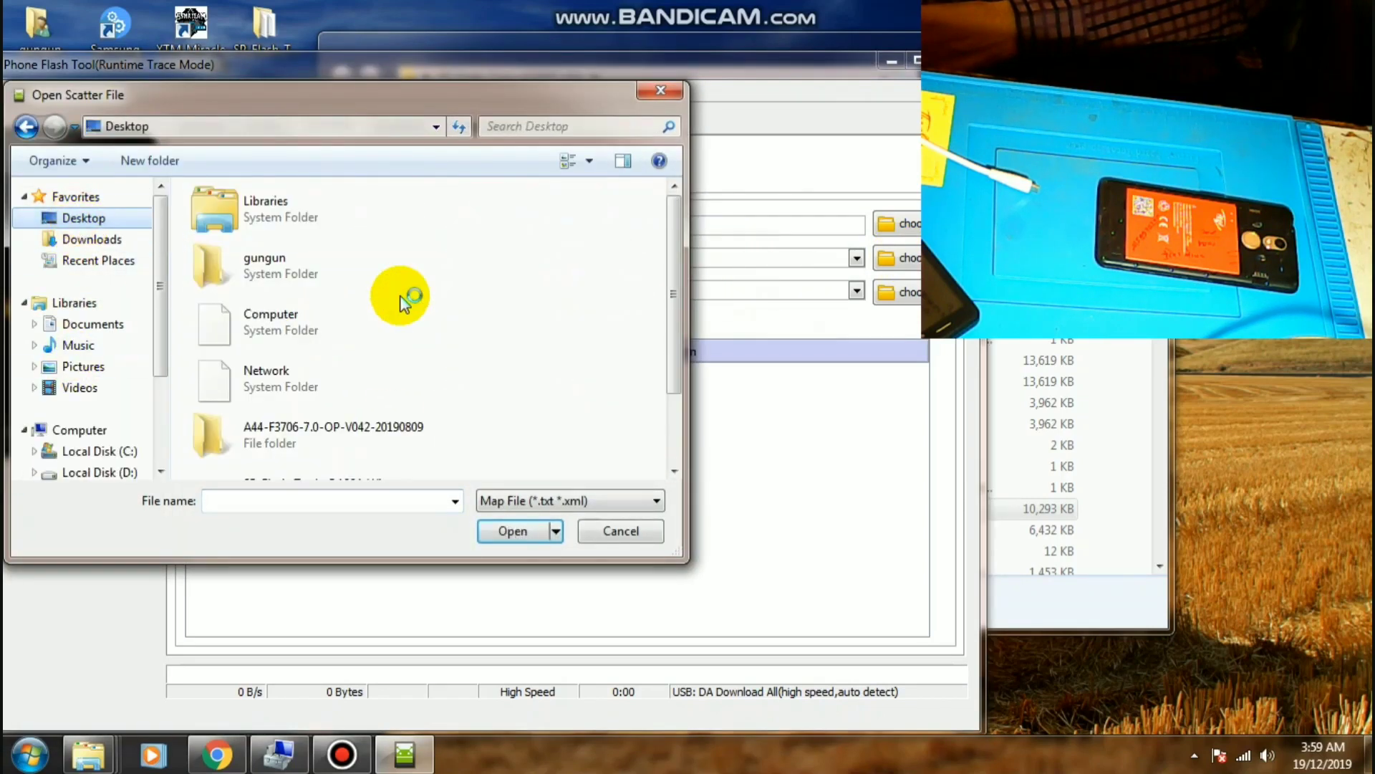
{"action": "scroll", "coordinate": [401, 301], "scroll_direction": "down", "scroll_amount": 2}
{"action": "double_click", "coordinate": [337, 397]}
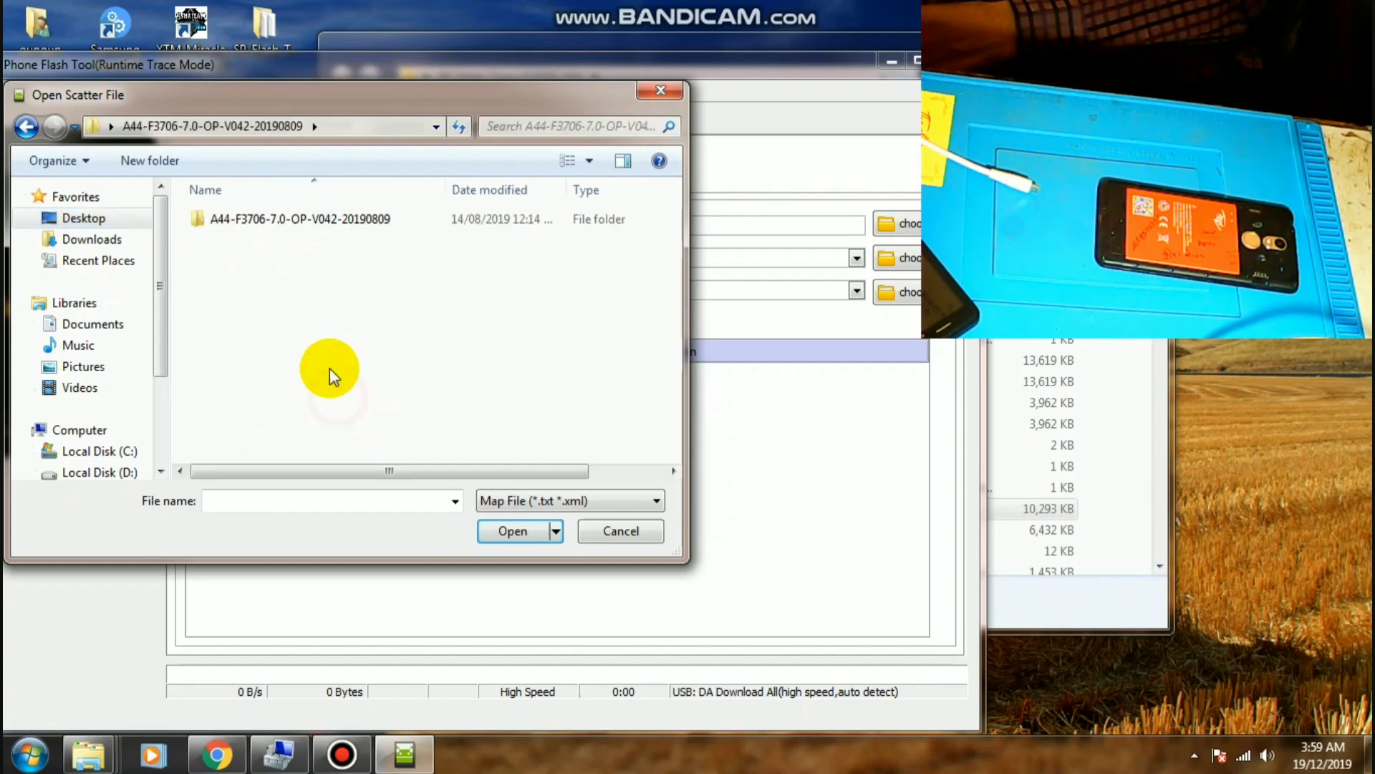
{"action": "double_click", "coordinate": [282, 220]}
{"action": "double_click", "coordinate": [277, 301]}
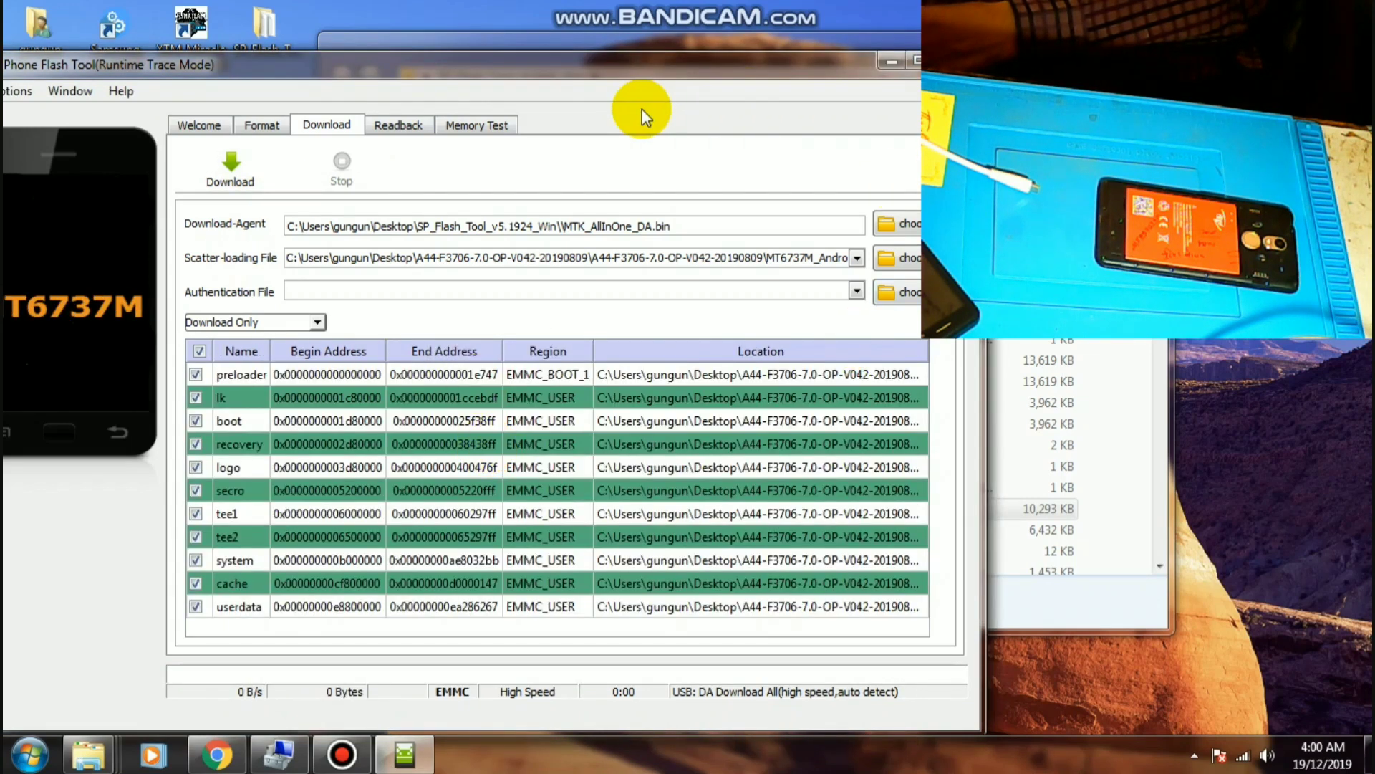
Flash all listed firmware partitions to the phone in Download Only mode and close the completion dialog
{"action": "left_click_drag", "start_coordinate": [575, 71], "coordinate": [585, 64]}
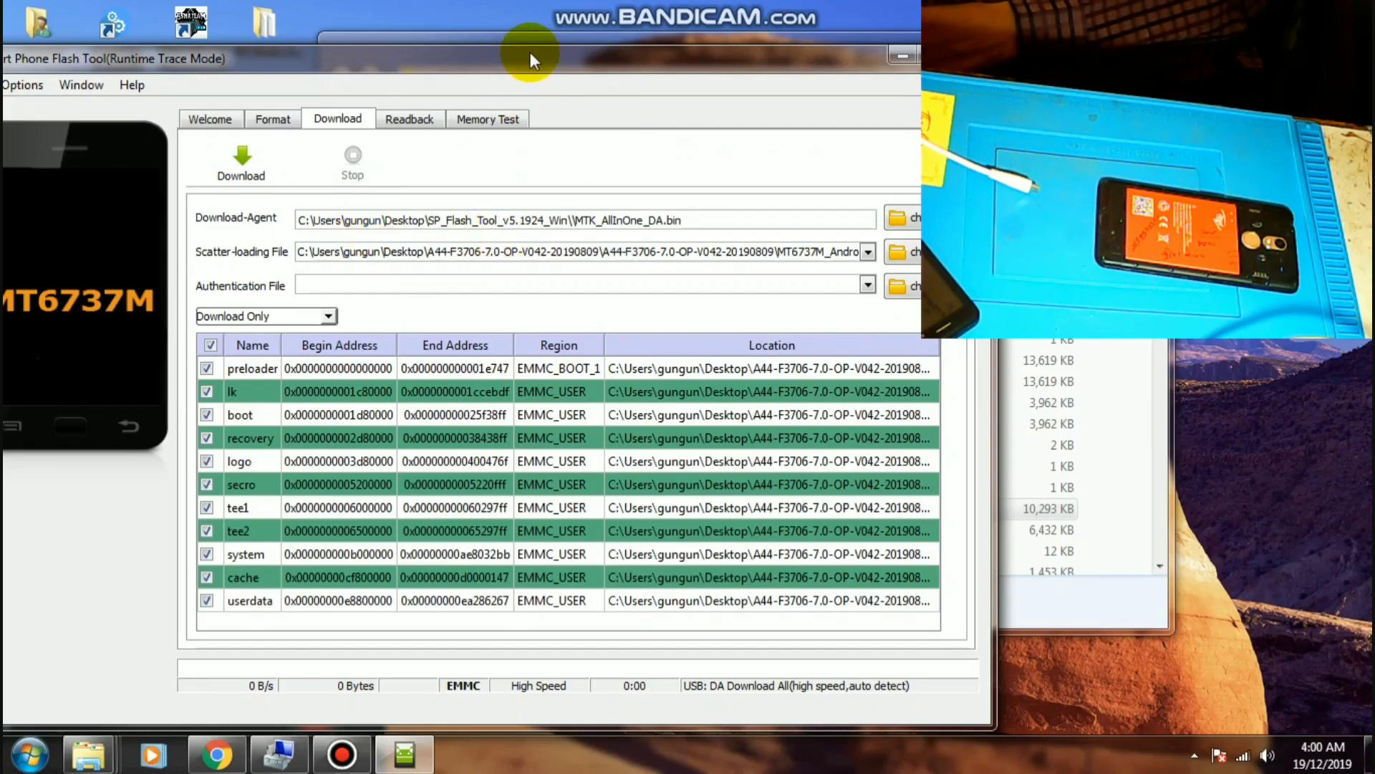
{"action": "left_click", "coordinate": [326, 317]}
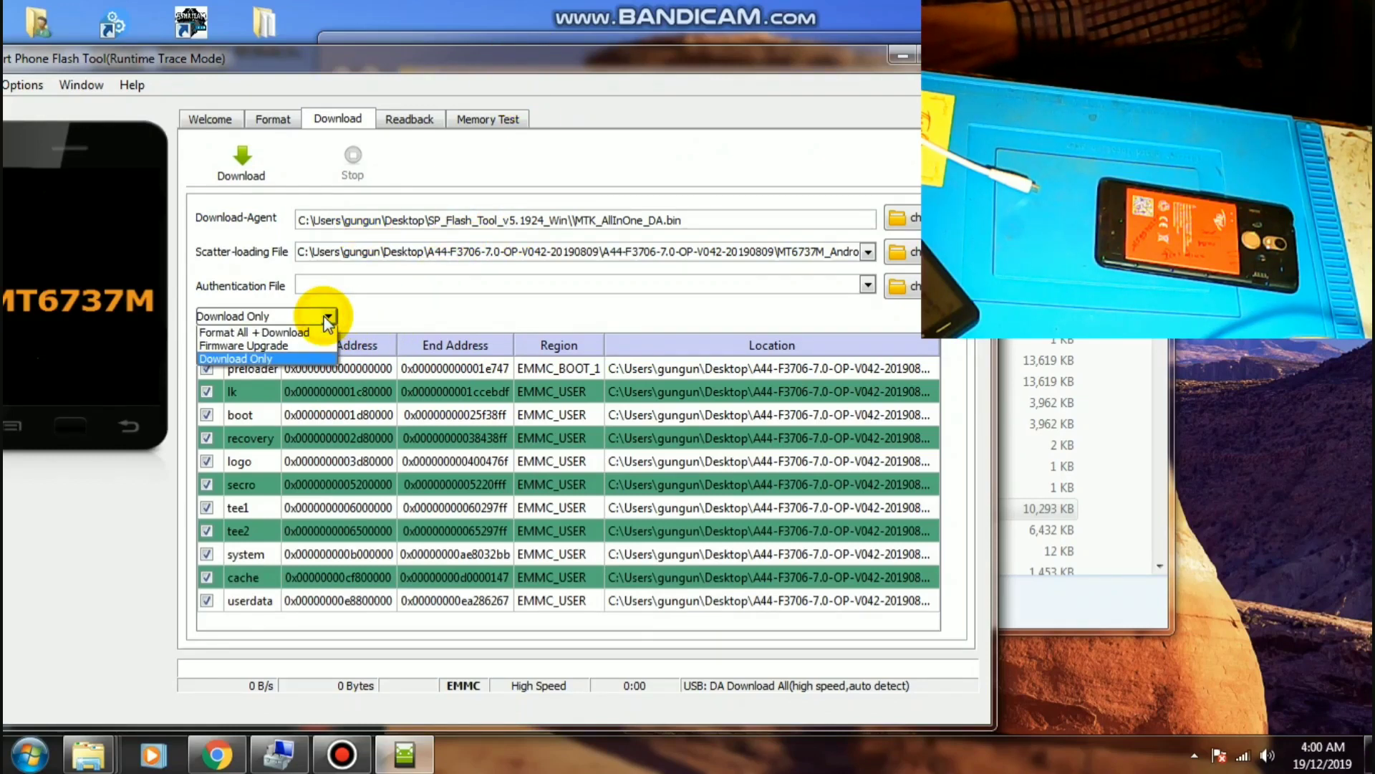
{"action": "left_click", "coordinate": [277, 360]}
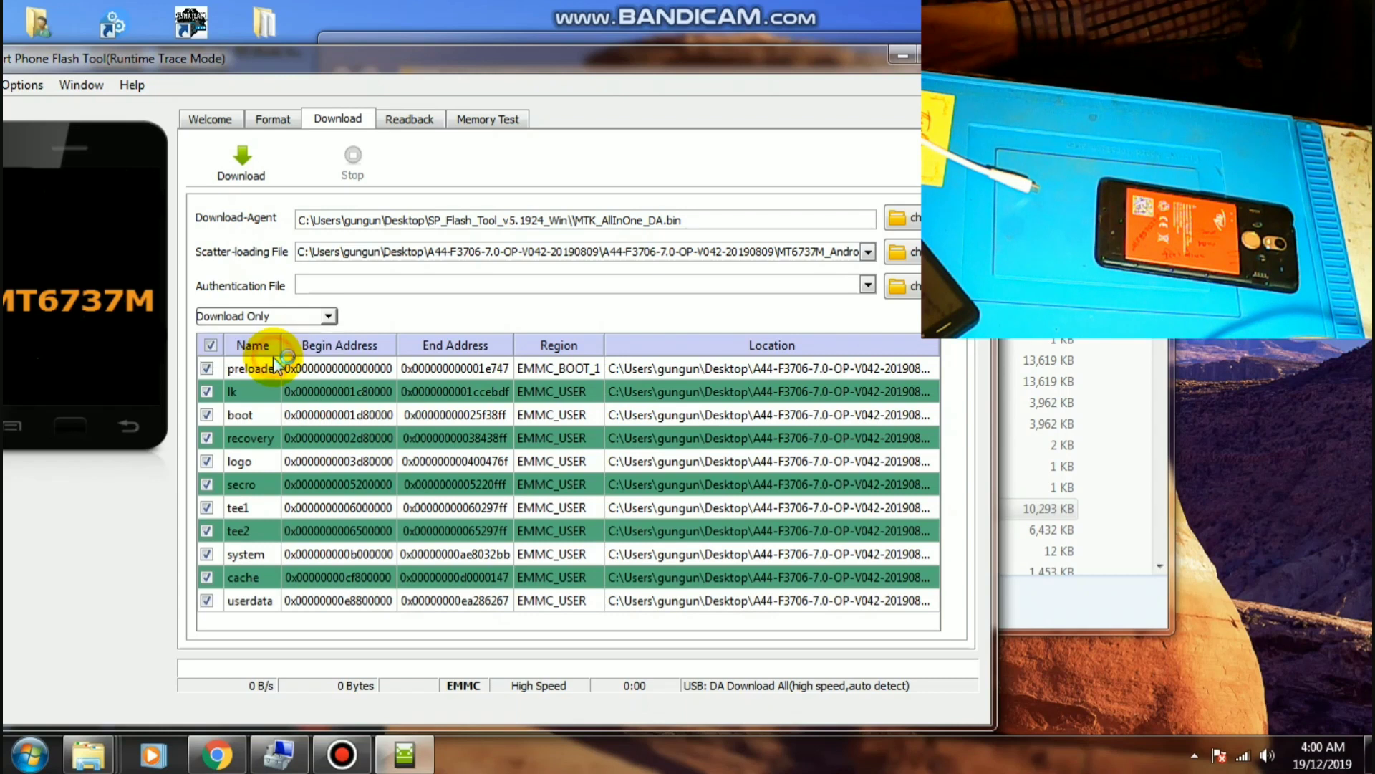
{"action": "left_click", "coordinate": [255, 154]}
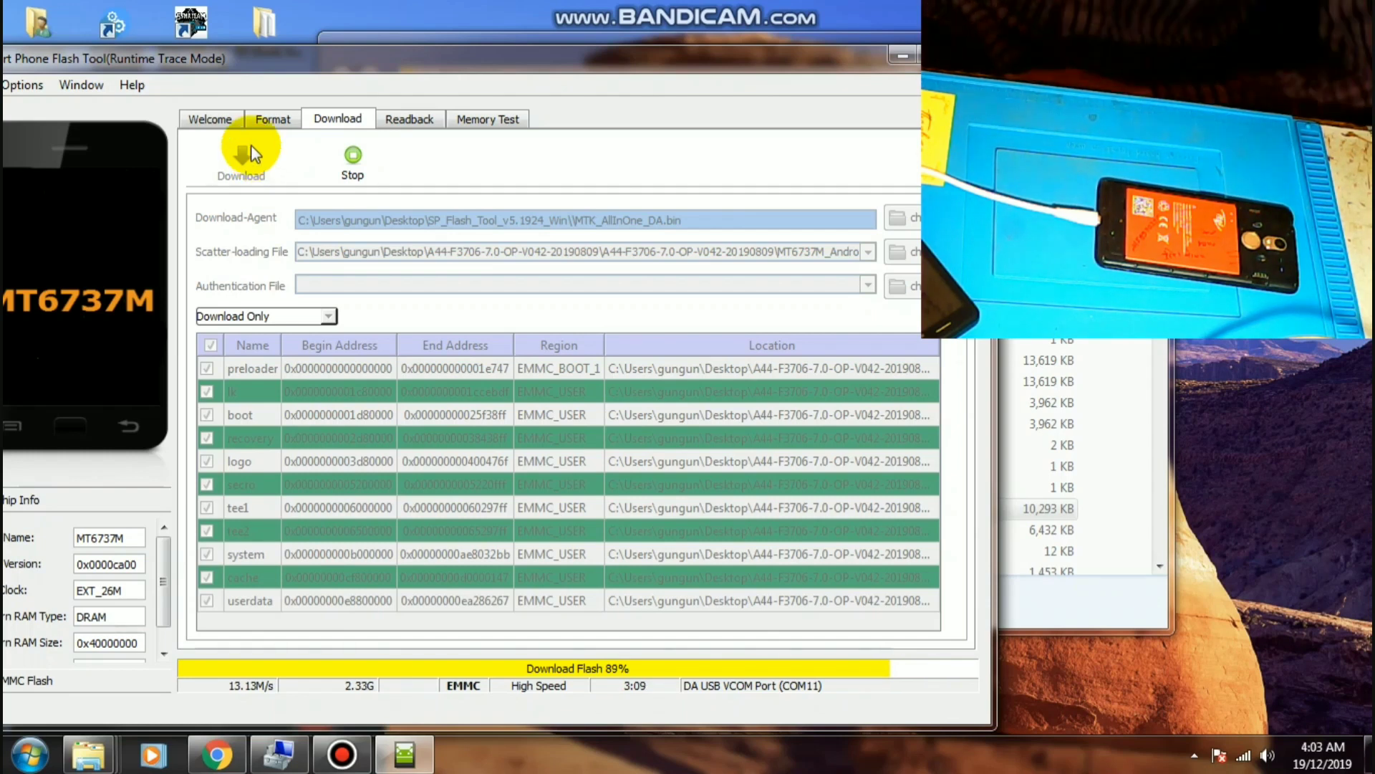
{"action": "mouse_move", "coordinate": [258, 57]}
{"action": "left_mouse_down"}
{"action": "mouse_move", "coordinate": [255, 14]}
{"action": "mouse_move", "coordinate": [253, 58]}
{"action": "left_mouse_up"}
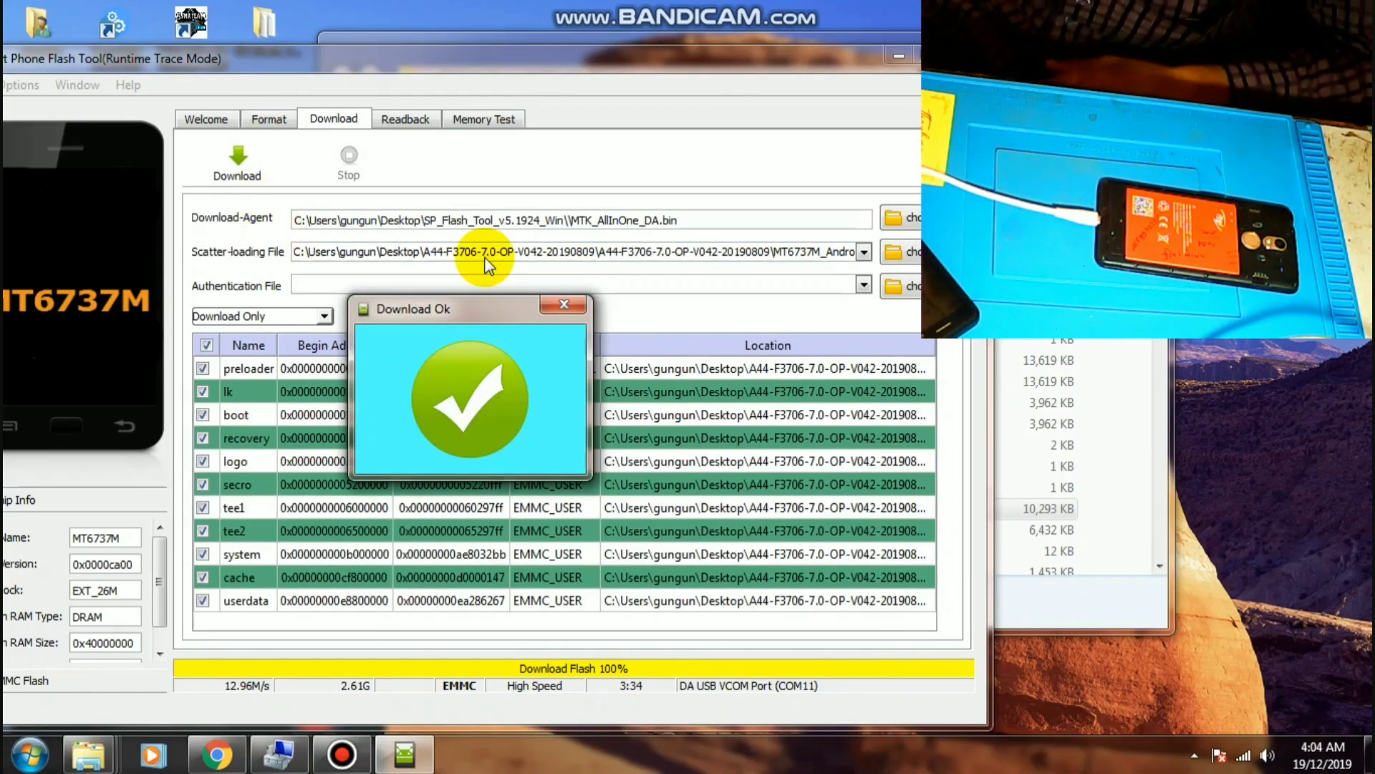
{"action": "left_click", "coordinate": [569, 306]}
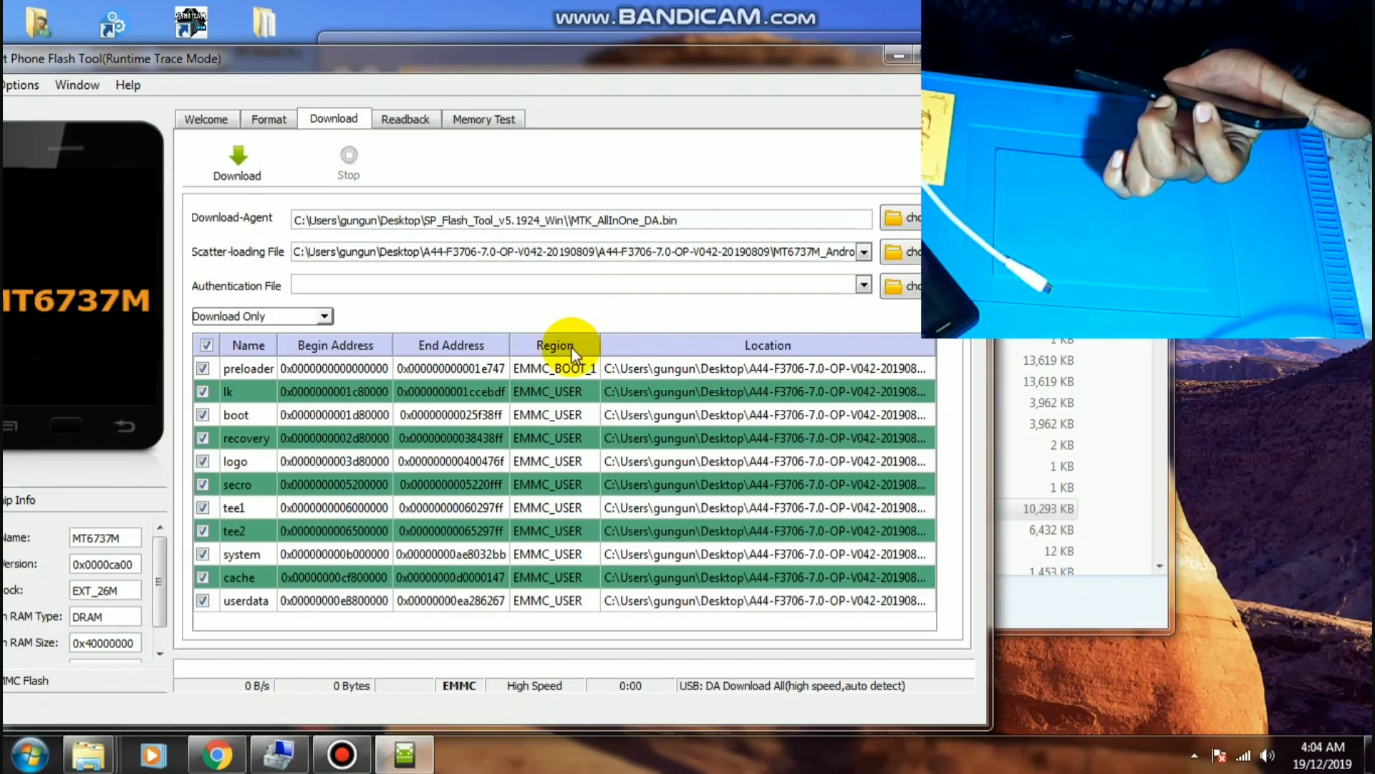
{"action": "left_click", "coordinate": [337, 761]}
{"action": "left_click", "coordinate": [327, 703]}
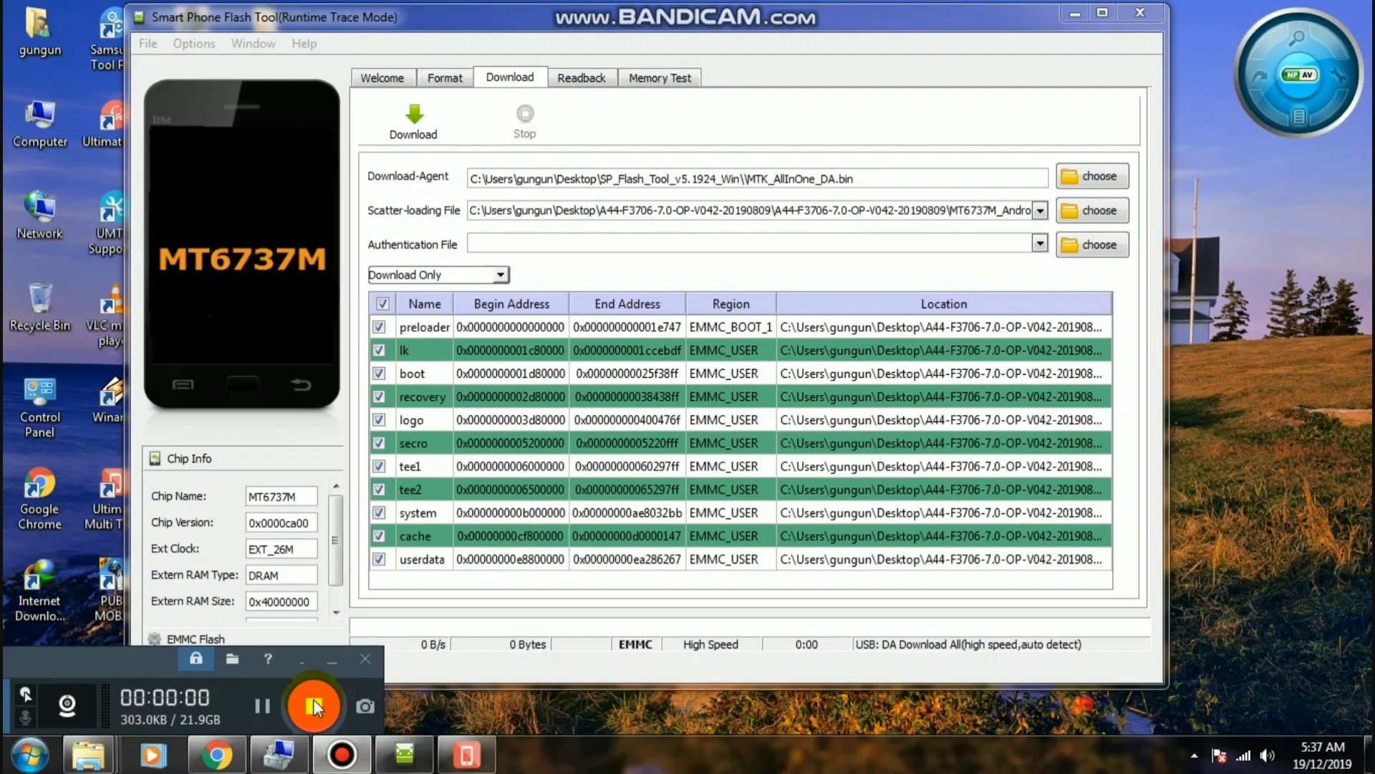
Start an Auto Format Flash with the option Format whole flash except Bootloader, then stop it and return to the download settings
{"action": "left_click_drag", "start_coordinate": [438, 12], "coordinate": [395, 22]}
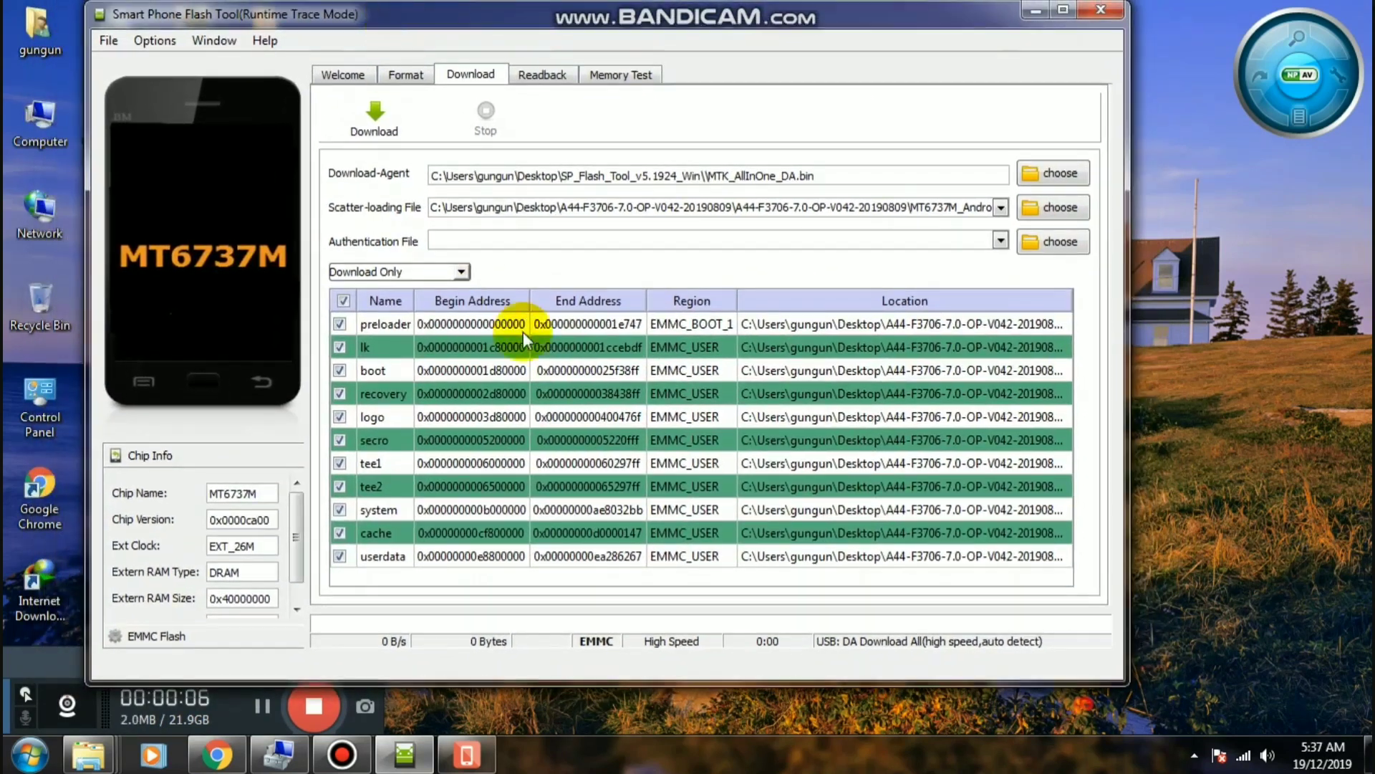
{"action": "left_click", "coordinate": [403, 82]}
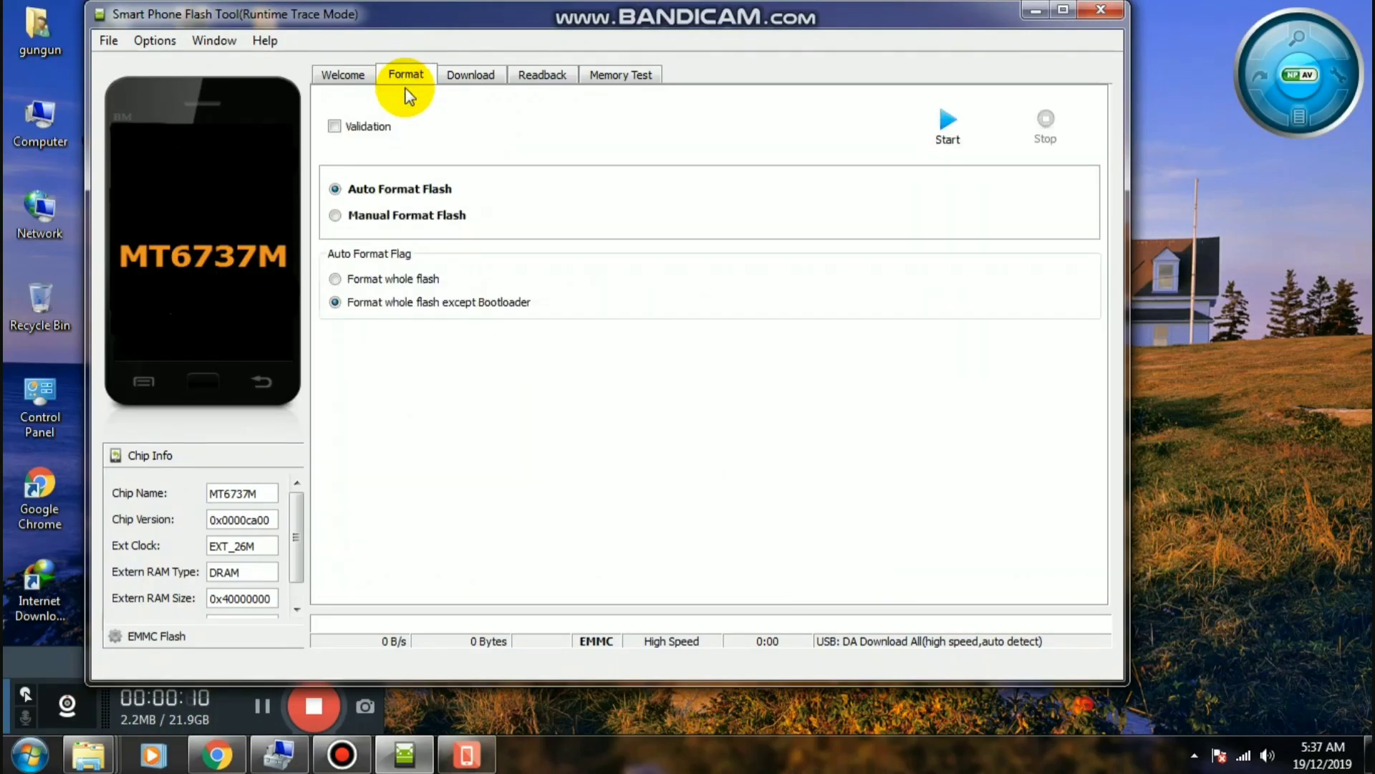
{"action": "left_click", "coordinate": [354, 194]}
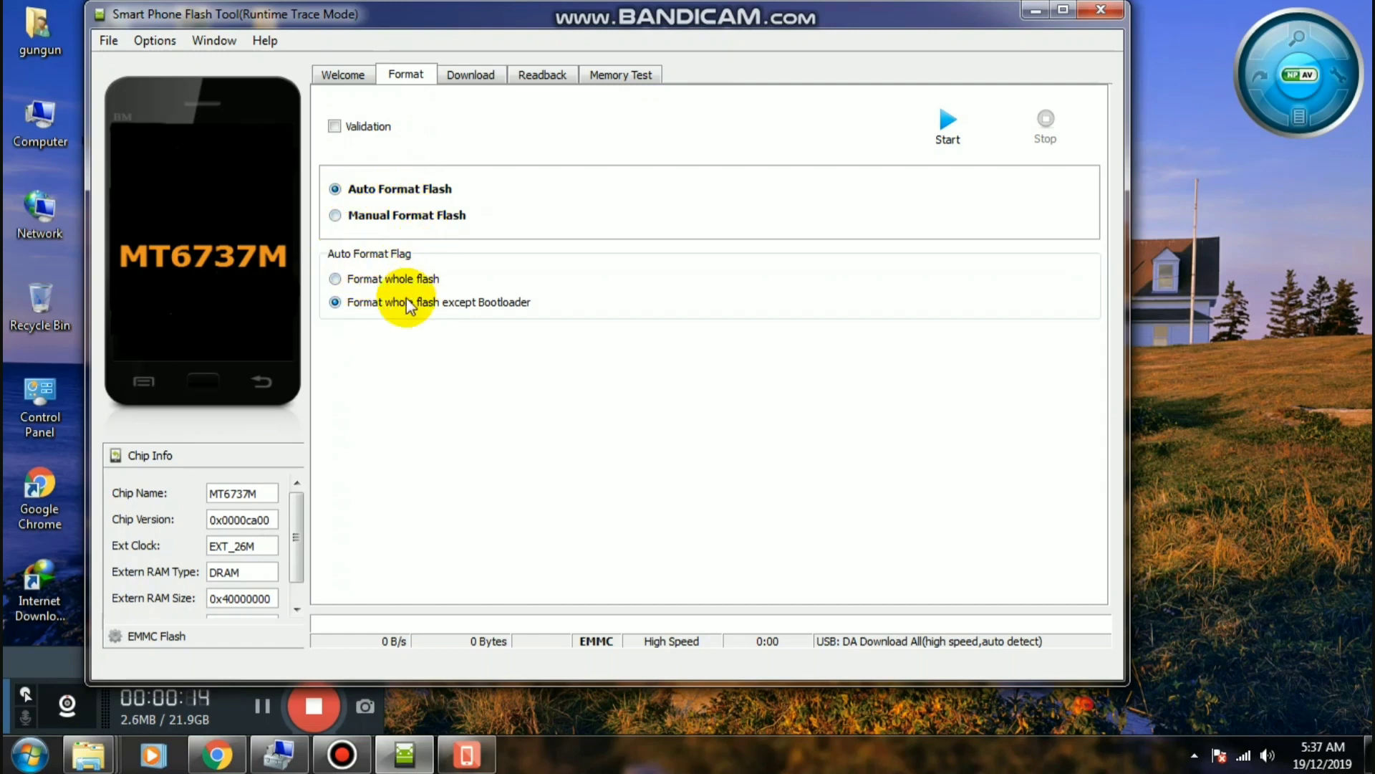
{"action": "left_click", "coordinate": [336, 302]}
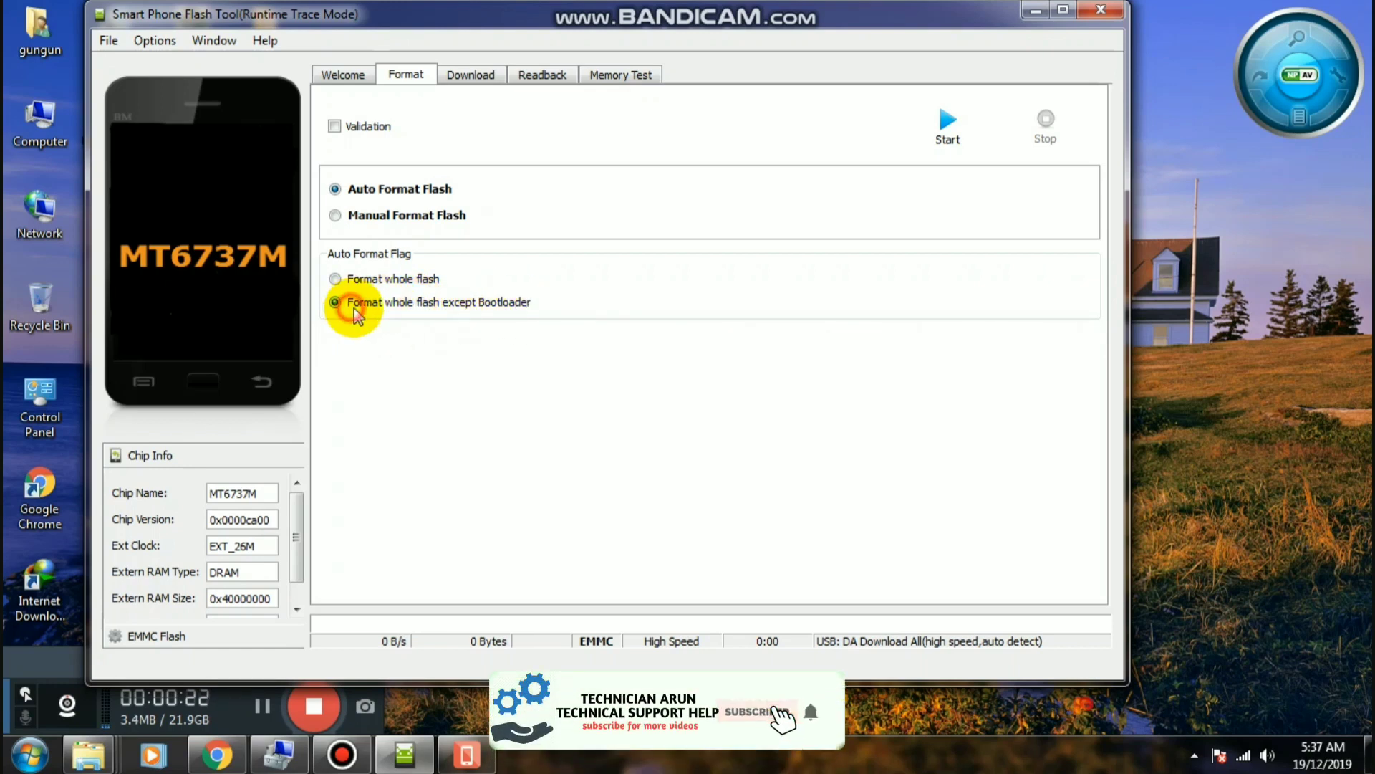
{"action": "left_click", "coordinate": [948, 123]}
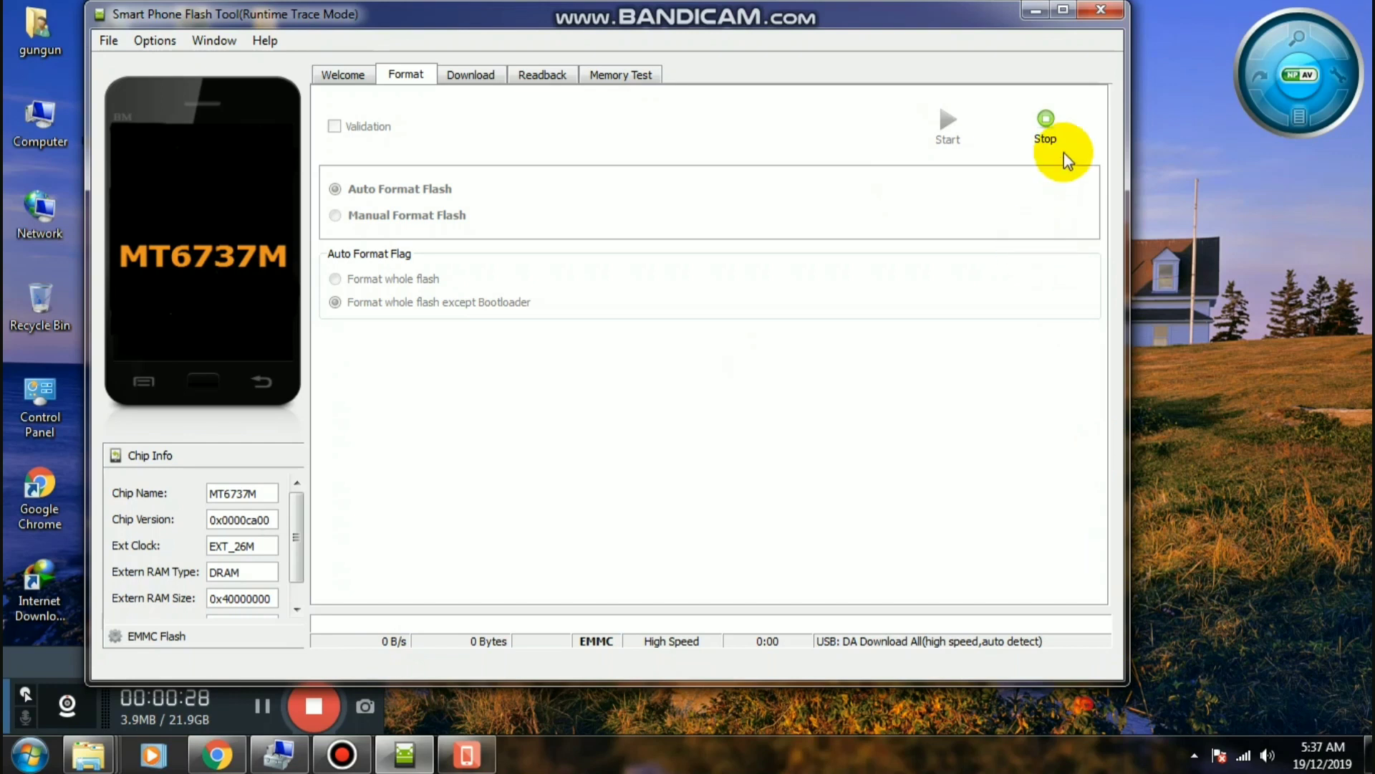
{"action": "left_click", "coordinate": [1048, 129]}
{"action": "left_click", "coordinate": [481, 77]}
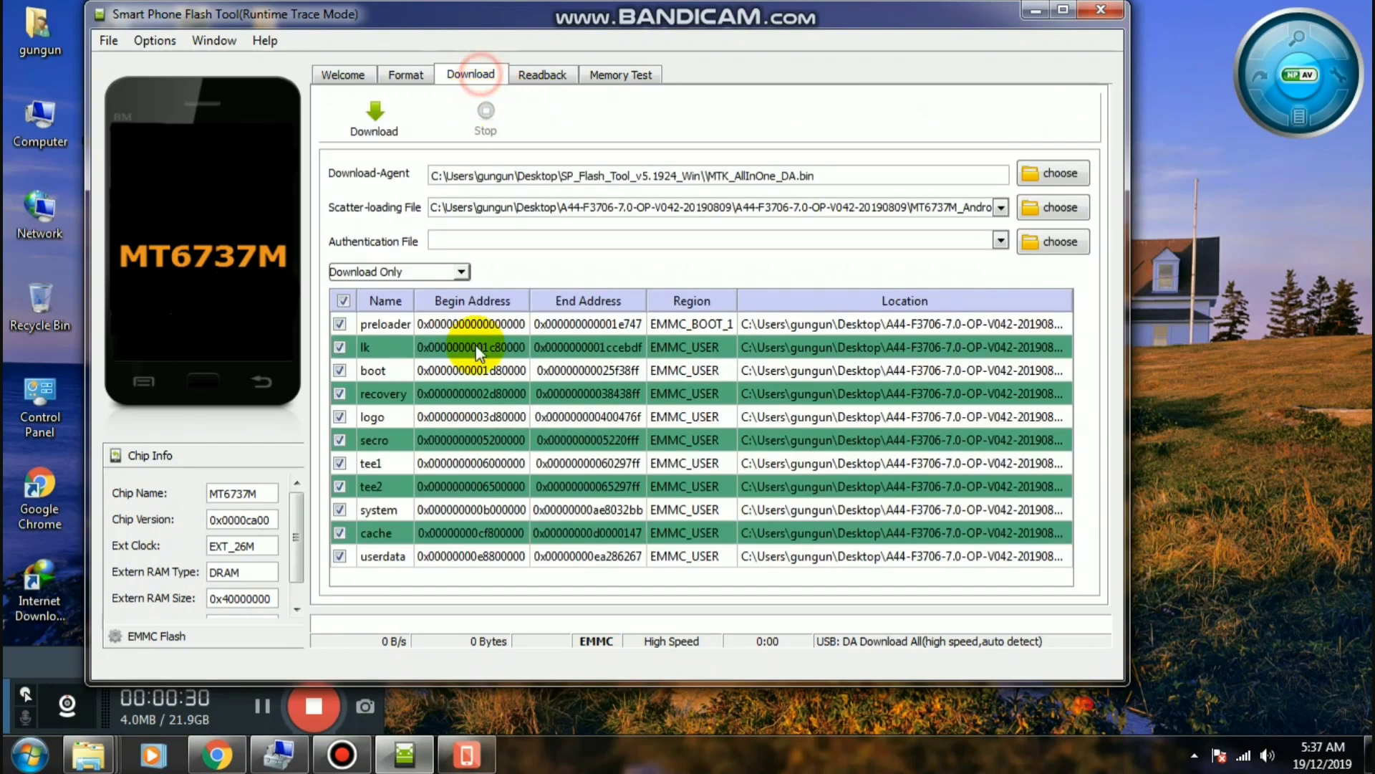